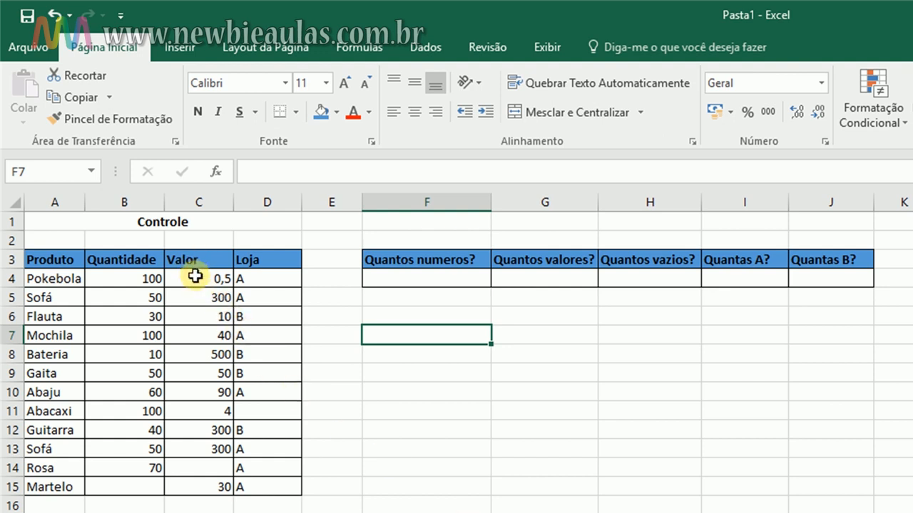
Examine the individual entries in the Valor column, from C15 up to C4.
left_click(202, 489)
left_click(206, 450)
left_click(206, 430)
left_click(206, 411)
left_click(204, 393)
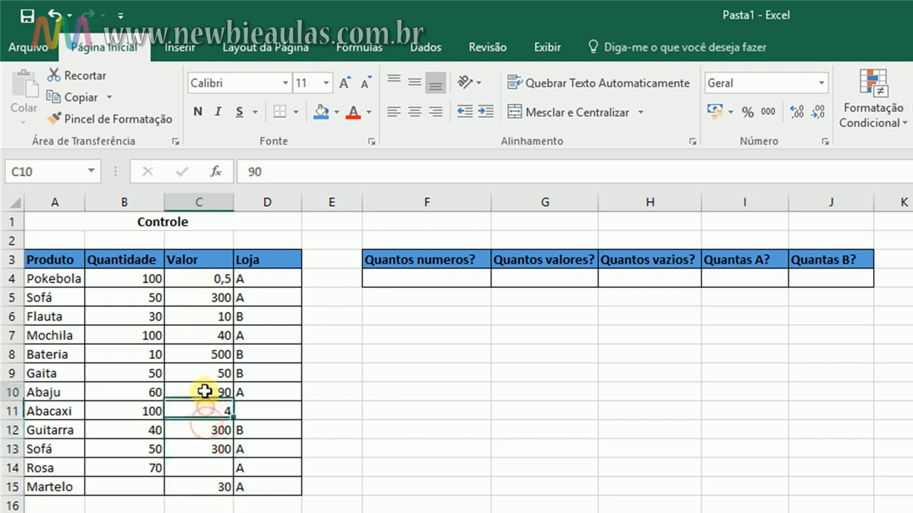
left_click(203, 373)
left_click(204, 354)
left_click(202, 335)
left_click(205, 316)
left_click(206, 298)
left_click(207, 287)
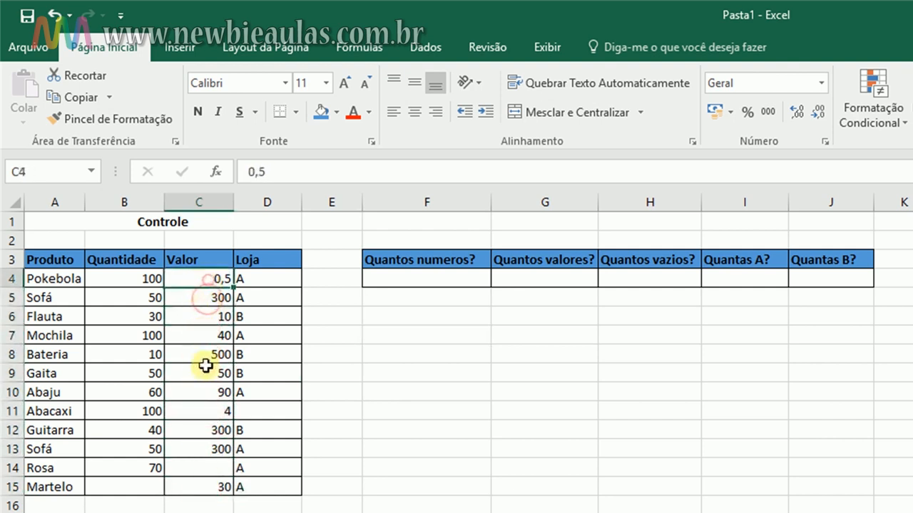
left_click(199, 446)
left_click(197, 430)
left_click(199, 411)
left_click(201, 393)
left_click(203, 356)
left_click(208, 317)
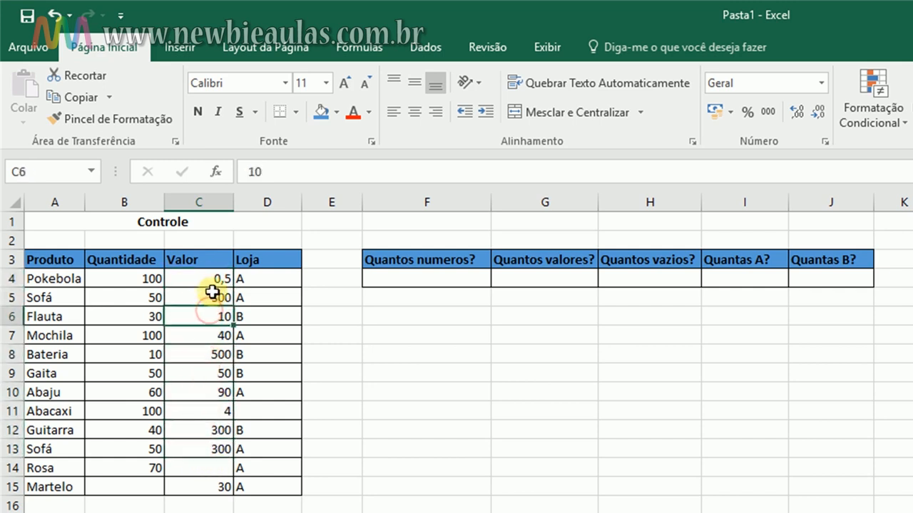
left_click(208, 297)
left_click(213, 279)
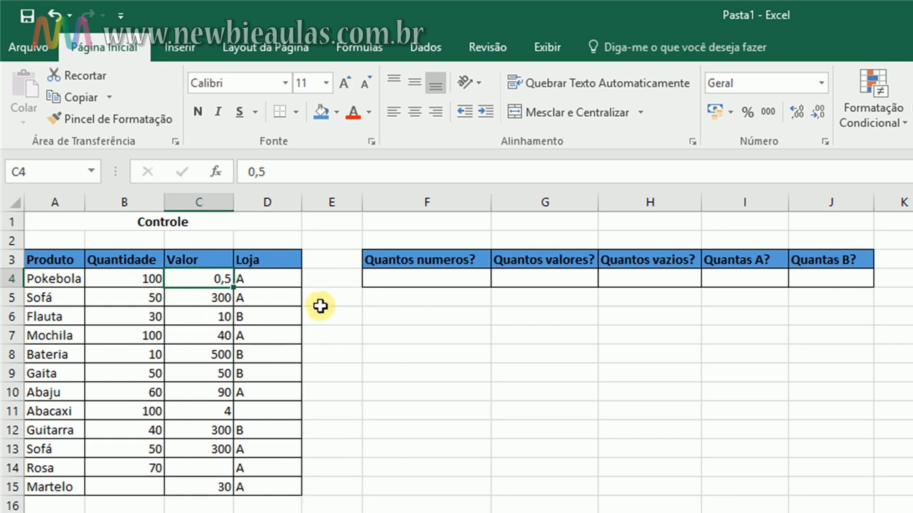
Format the Valor entries in C4:C15 with the R$ accounting number format.
left_click_drag(201, 281, 214, 485)
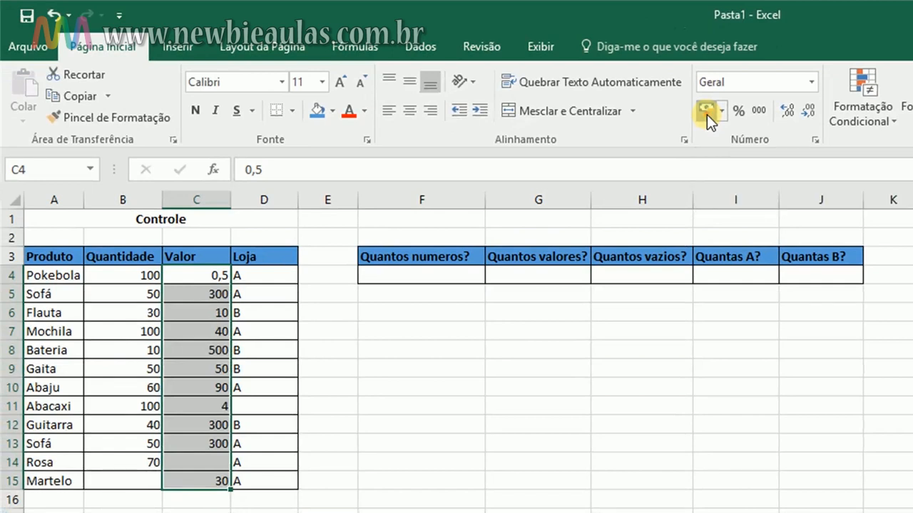
left_click(707, 111)
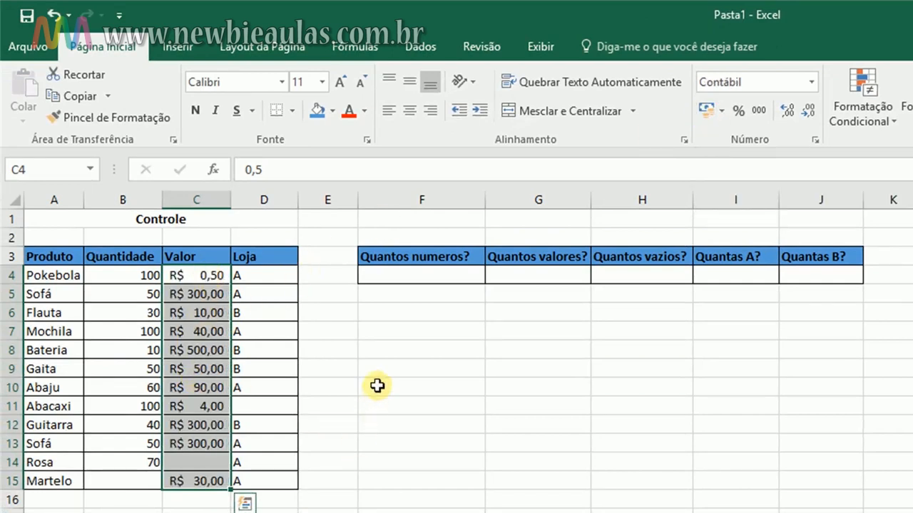
left_click(413, 370)
left_click(214, 296)
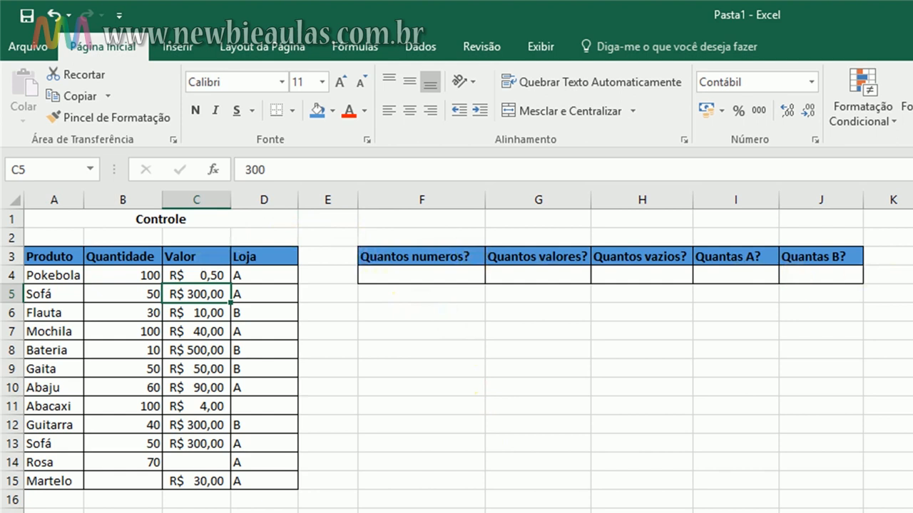
left_click(371, 236)
left_click_drag(372, 249, 829, 283)
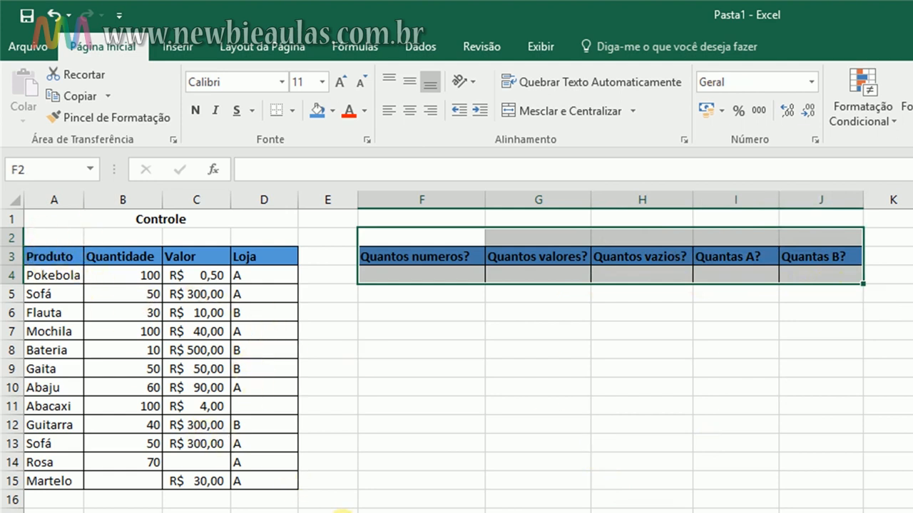
left_click(343, 511)
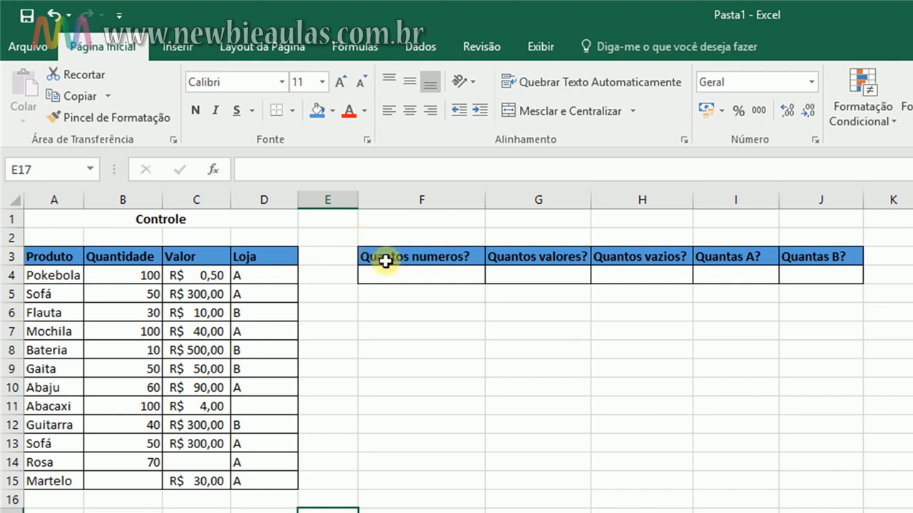
Enter =CONT.NÚM(A3:D15) in F4, under Quantos numeros?, to count the numeric cells of the Controle table.
left_click(440, 275)
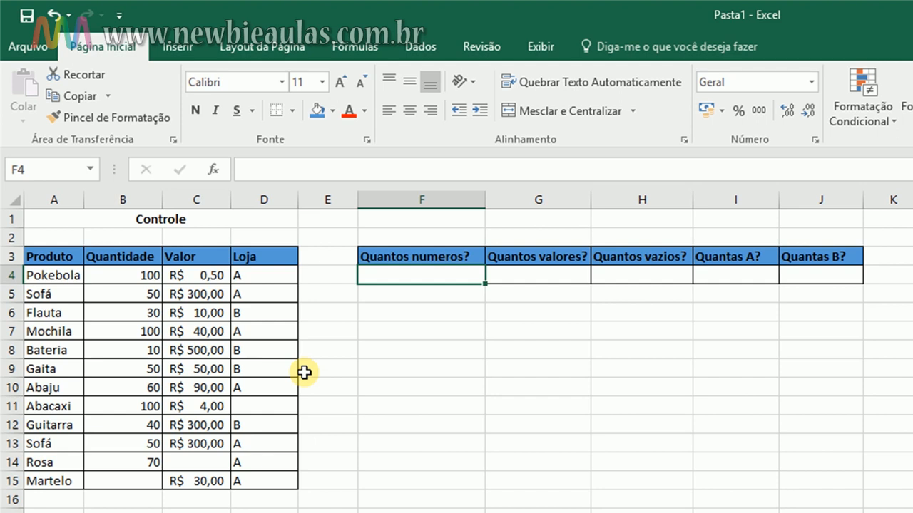
type("=")
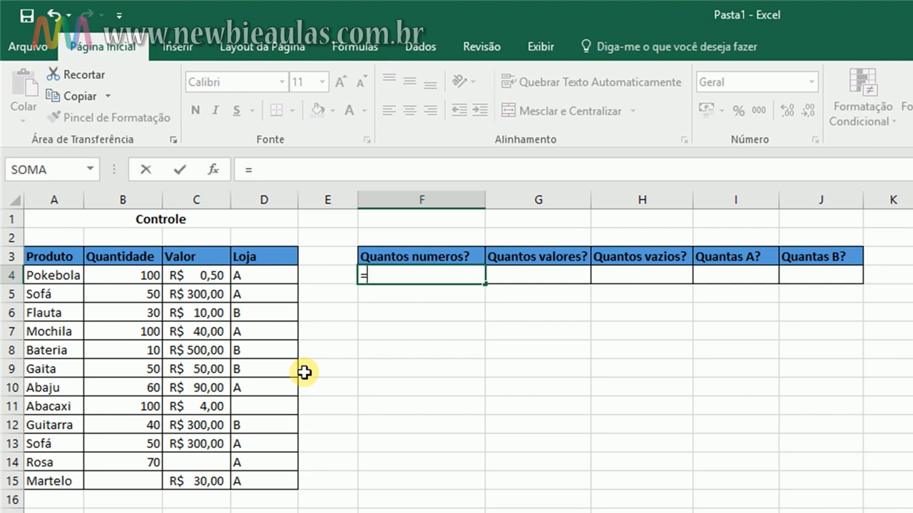
type("cont")
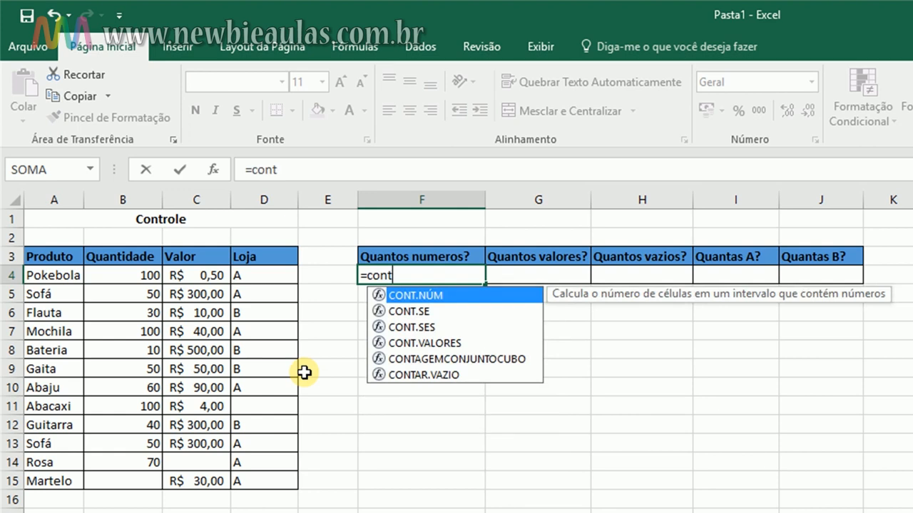
type(".nú")
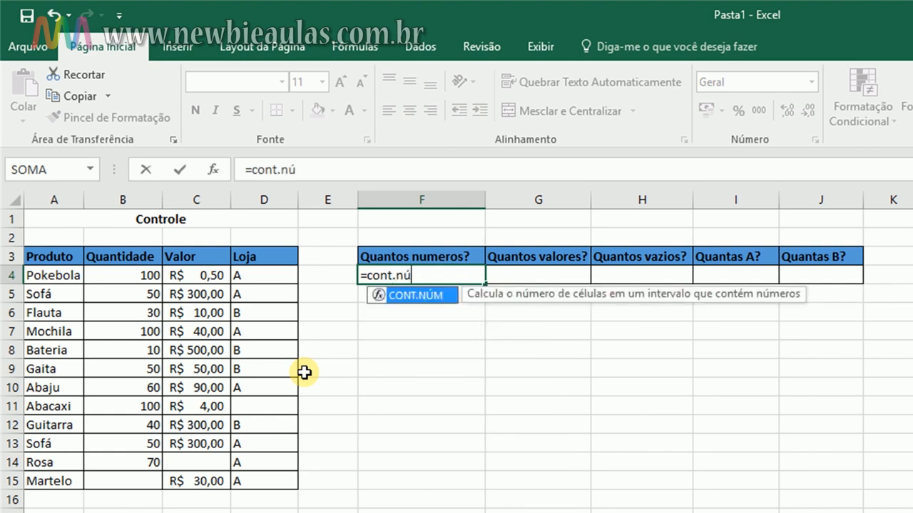
type("m")
type("(")
left_click_drag(47, 256, 250, 482)
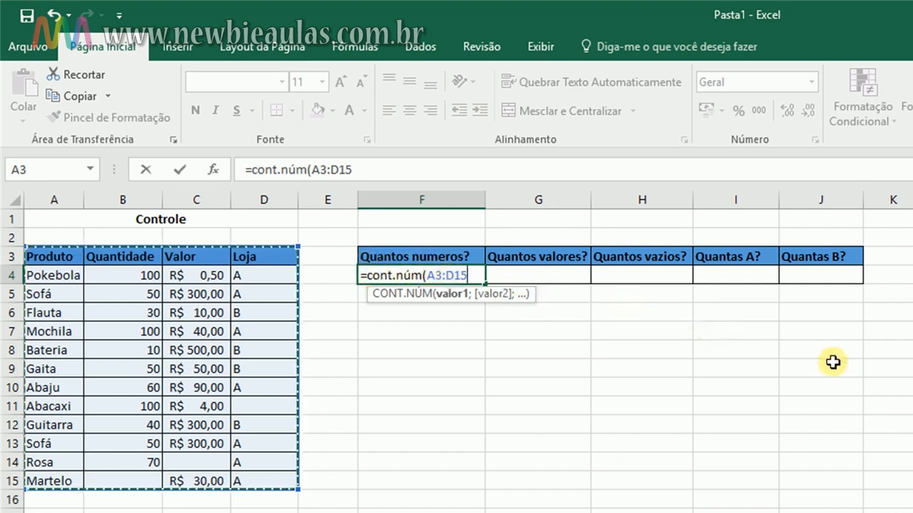
type(")")
key("Return")
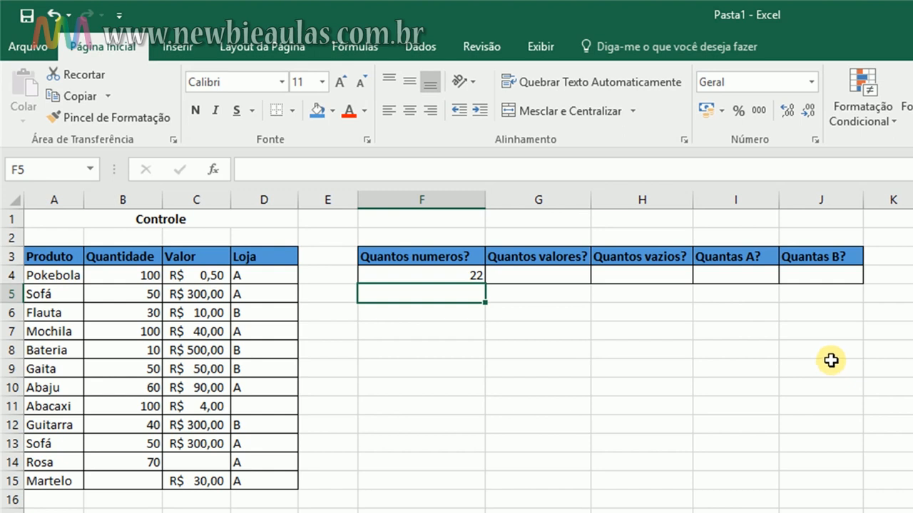
Enter =CONT.VALORES(A4:D15) in G4, under Quantos valores?, to count the non-empty cells of the product table.
left_click(518, 273)
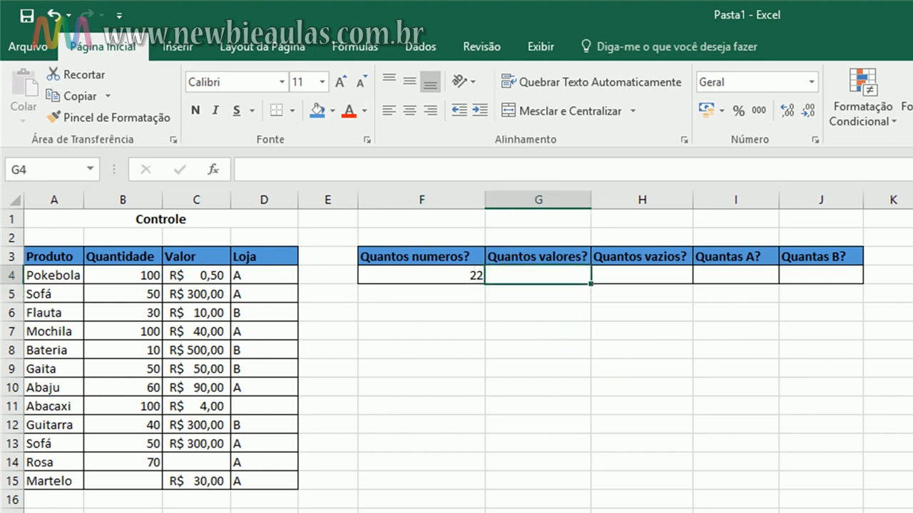
double_click(535, 279)
type("=")
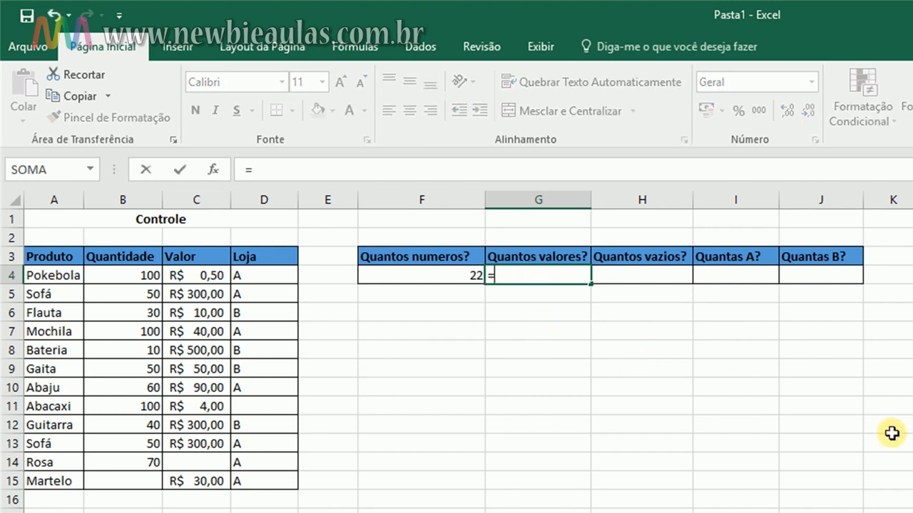
type("cont")
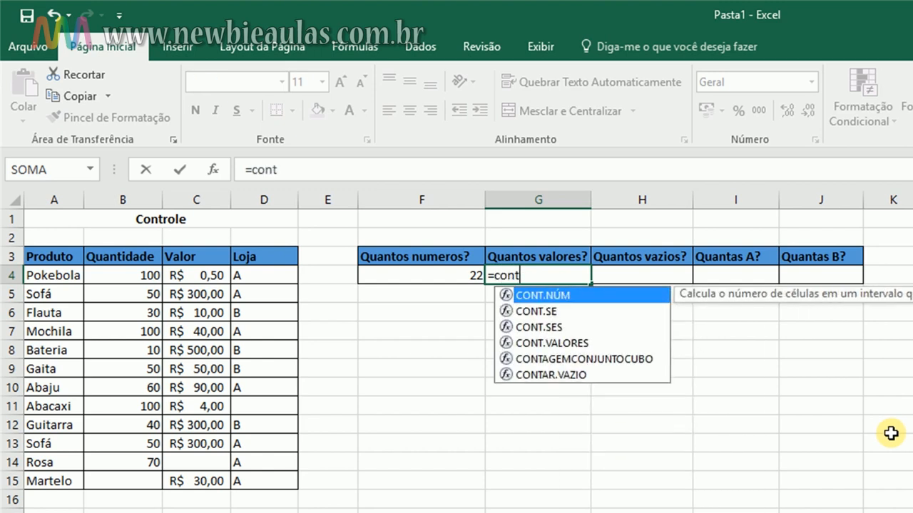
type(".")
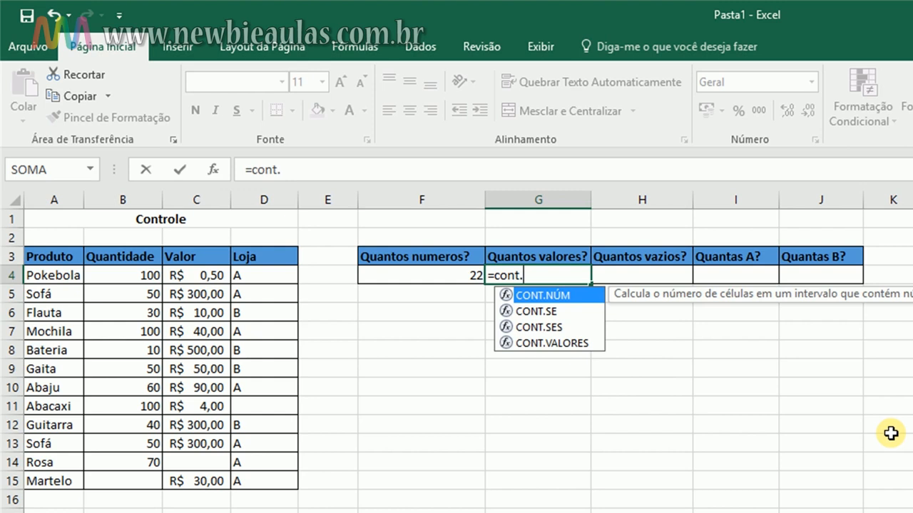
type("valores")
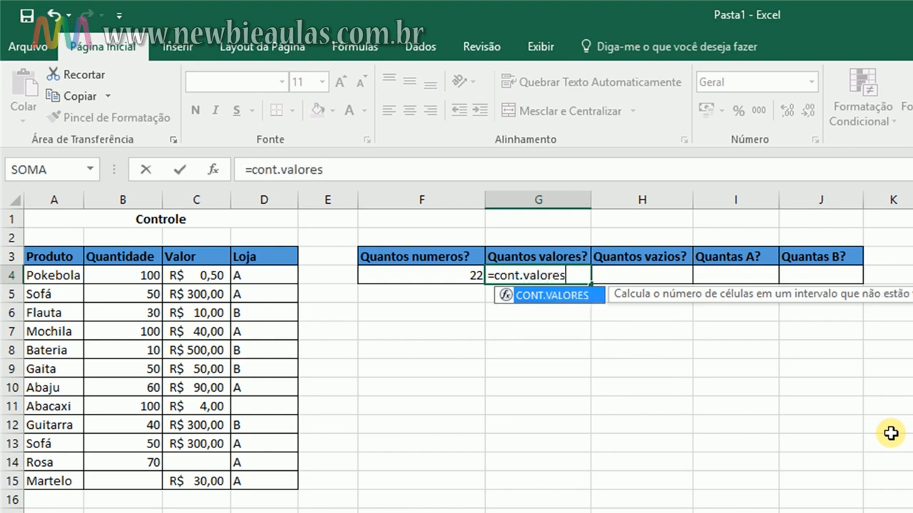
type("(")
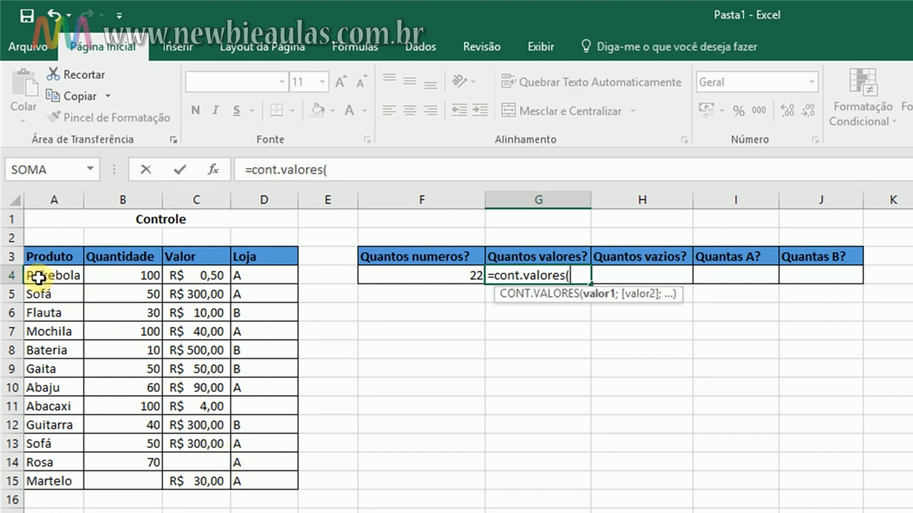
left_click_drag(26, 272, 247, 477)
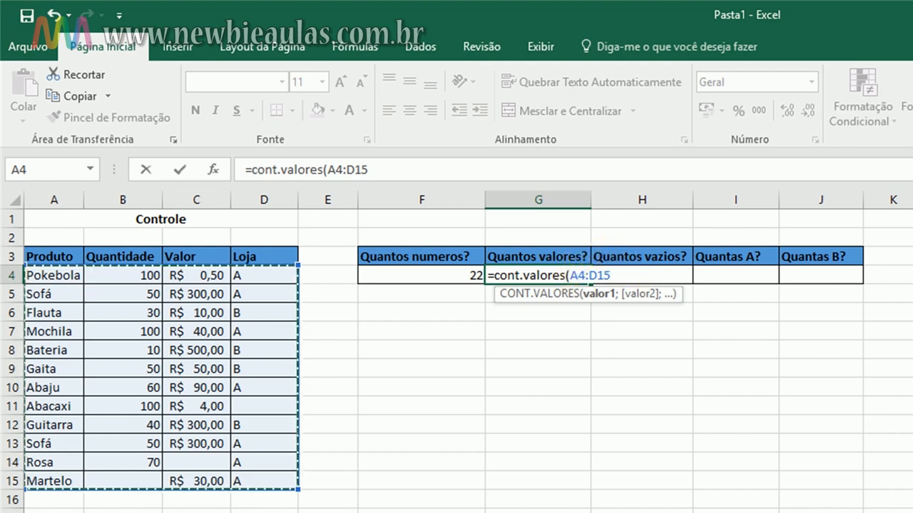
type(")")
key("Return")
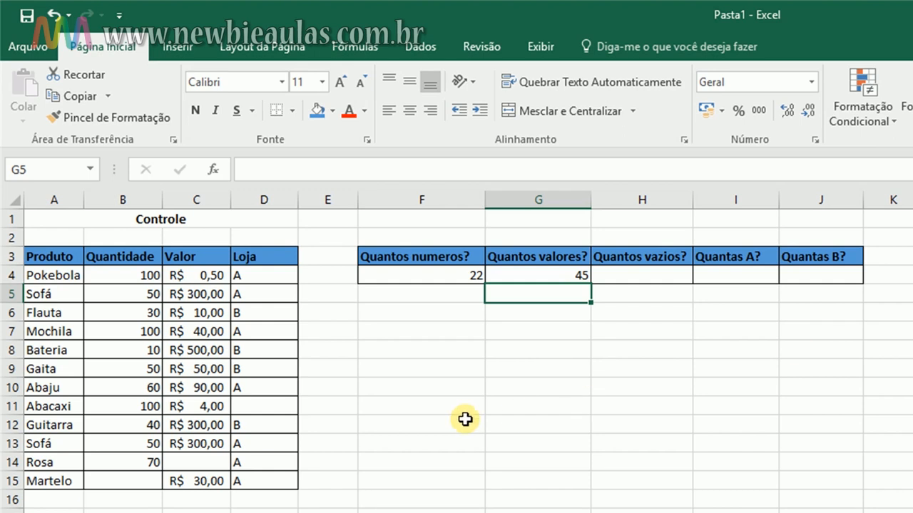
left_click(284, 406)
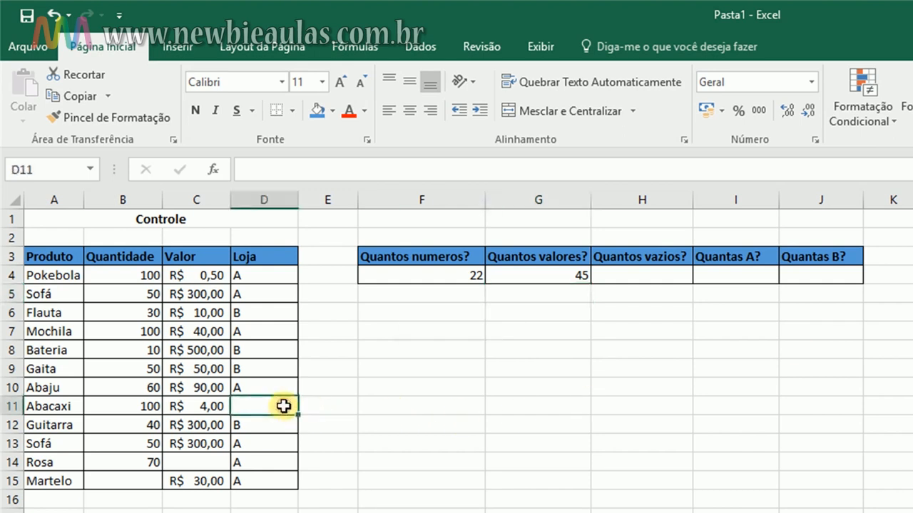
left_click(211, 461)
left_click(135, 488)
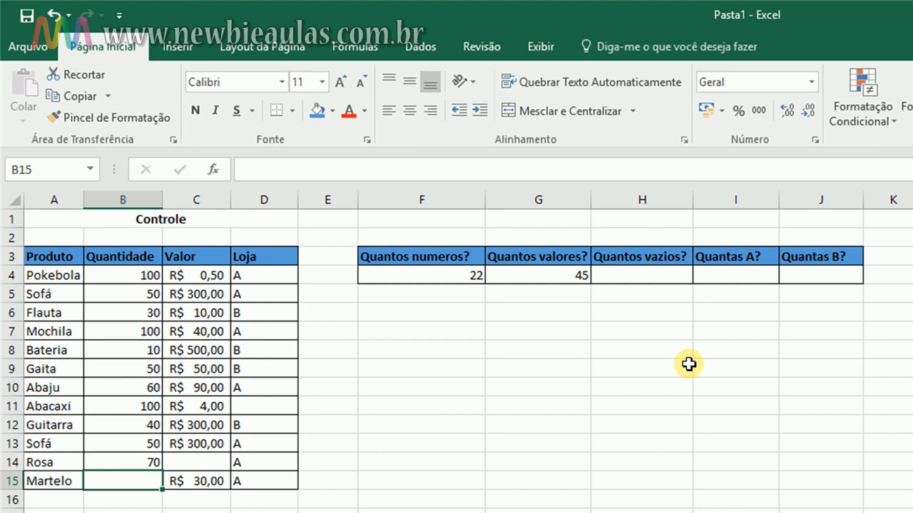
Enter =CONTAR.VAZIO(A3:D15) in H4, under Quantos vazios?, to count the blank cells of the table.
left_click(631, 278)
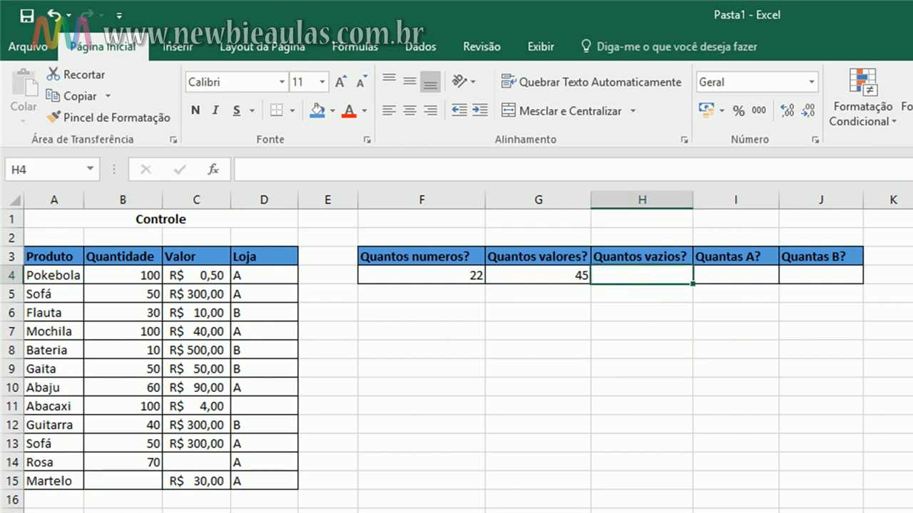
type("=")
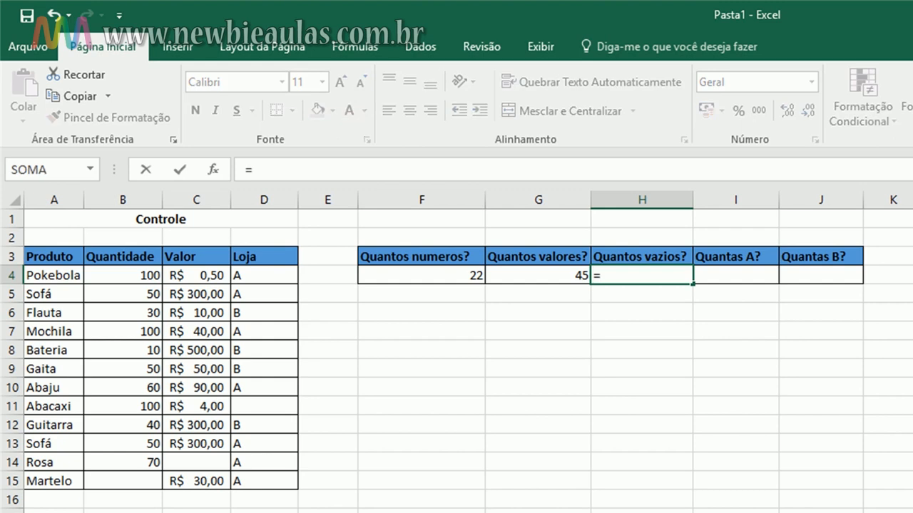
type("cont")
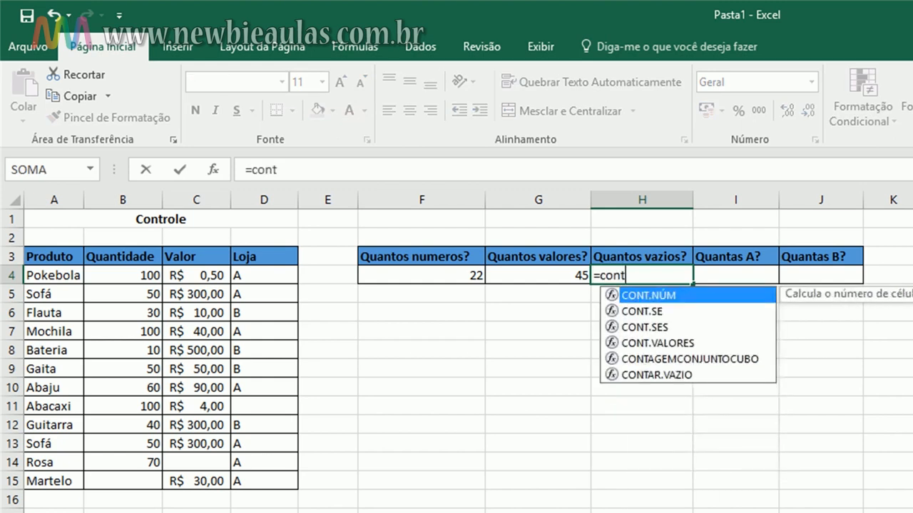
type("ar.vazi")
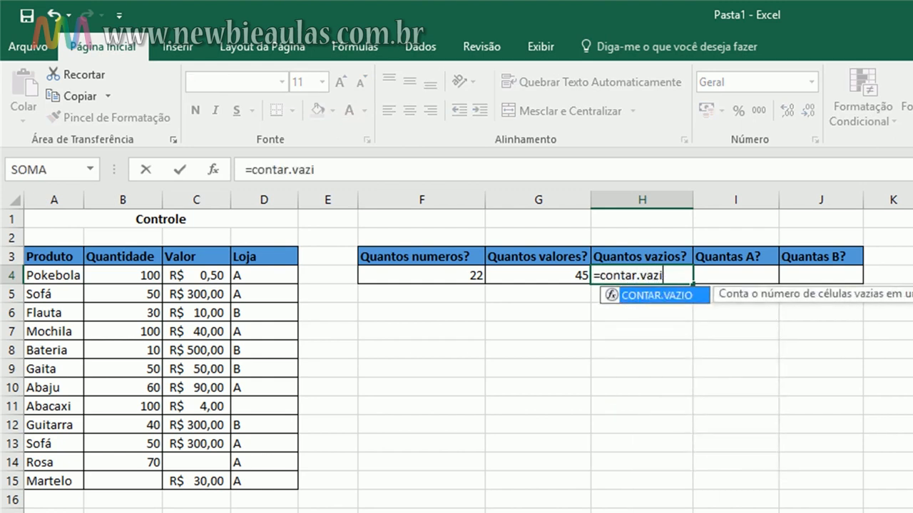
type("o(")
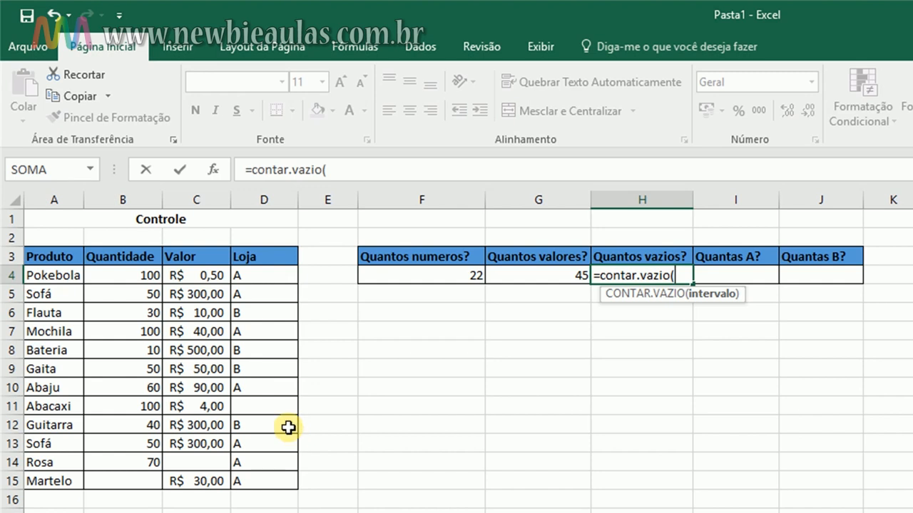
left_click_drag(45, 260, 282, 485)
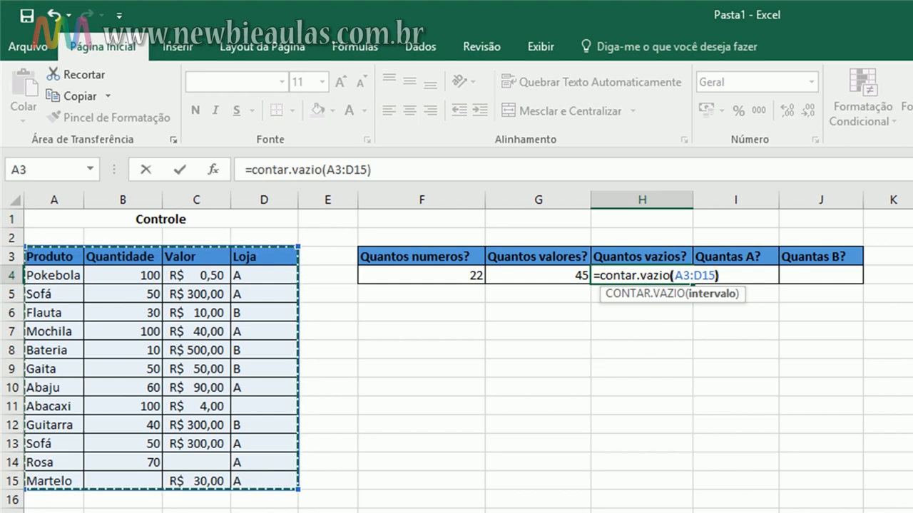
type(")")
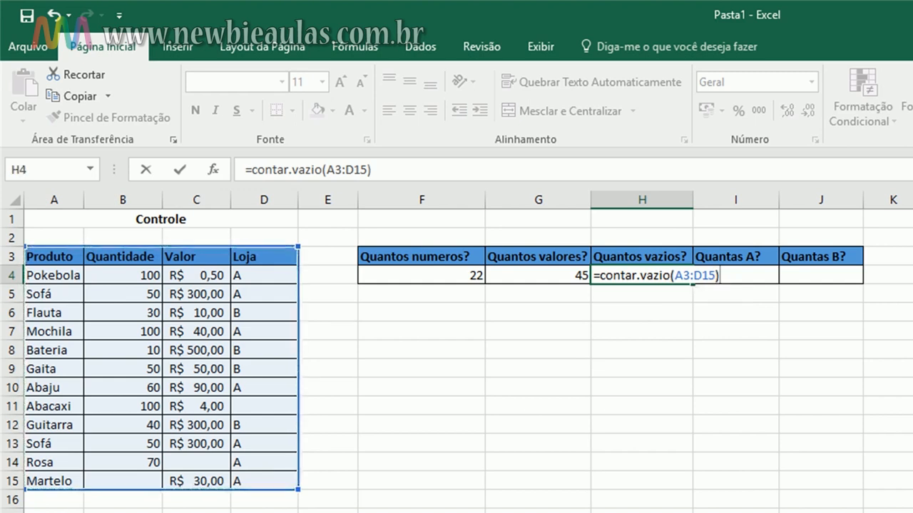
key("Return")
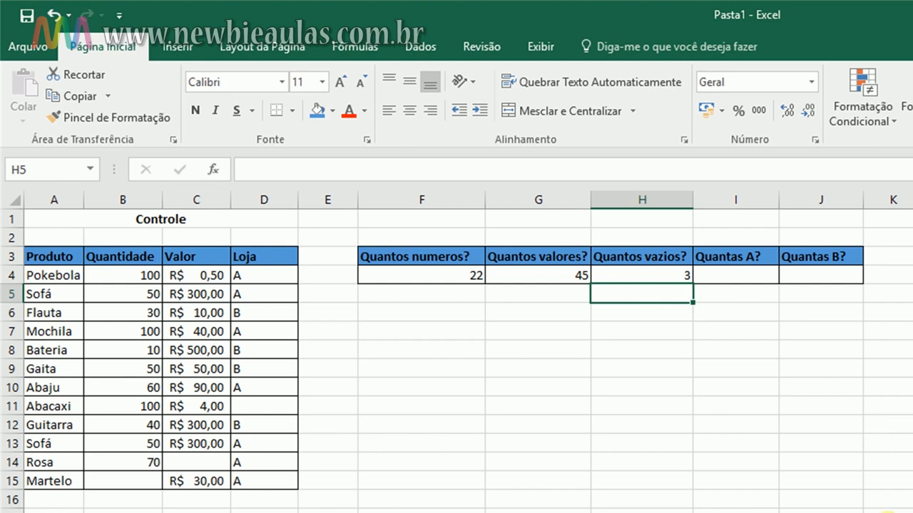
Review the counting formulas stored in F4 and G4.
left_click(423, 278)
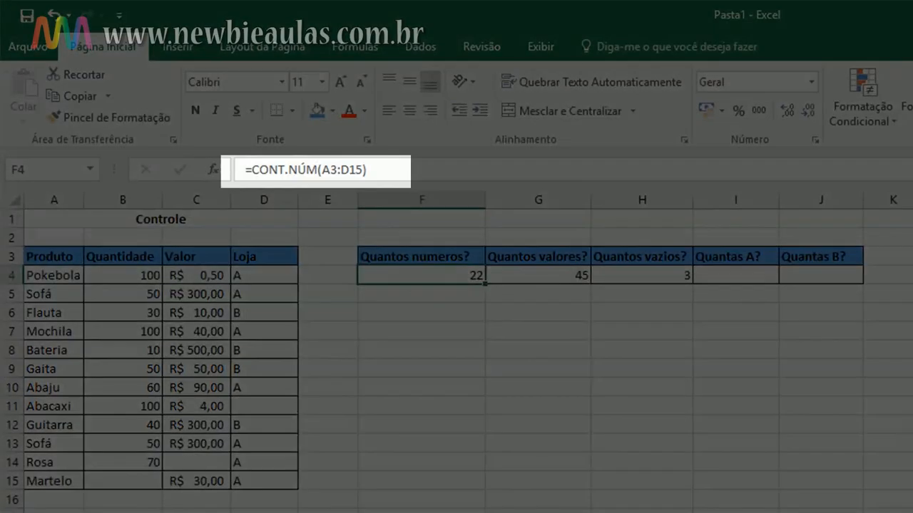
left_click(550, 281)
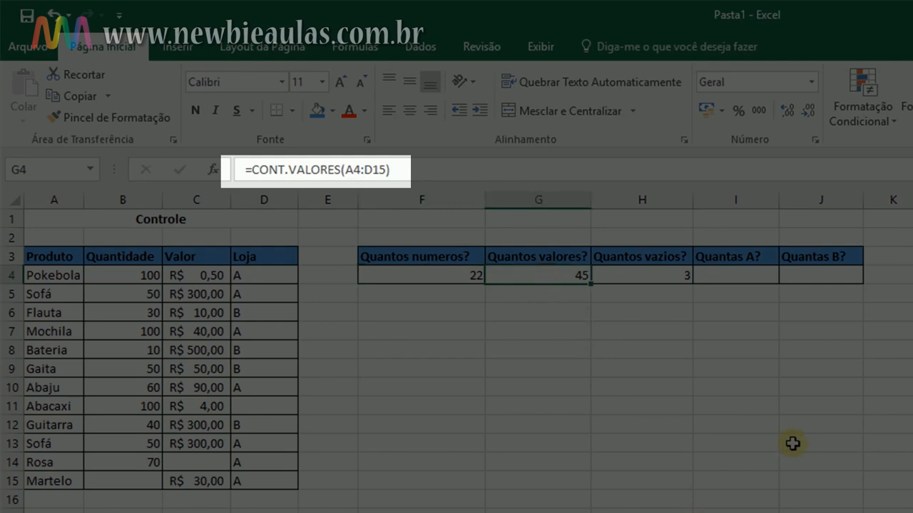
Enter =CONT.SE(D4:D15;"A") in I4, under Quantas A?, to count the Loja cells containing A.
left_click(674, 280)
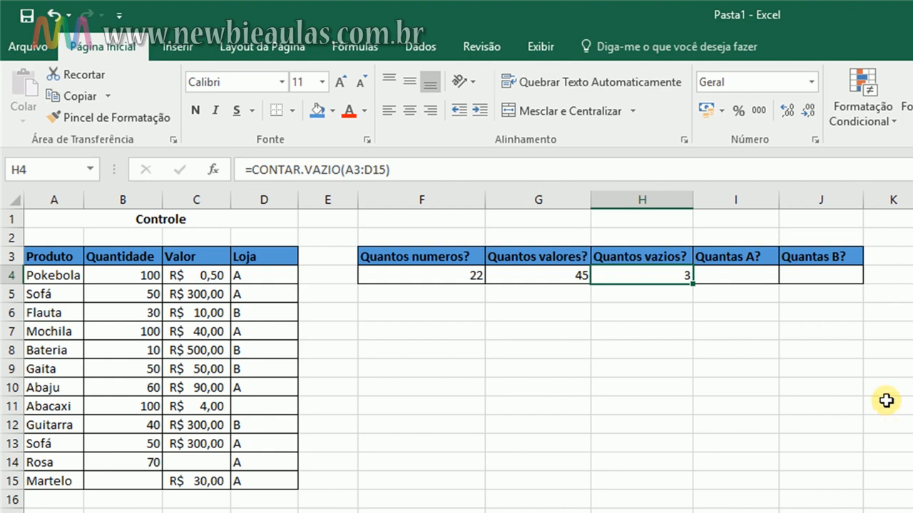
left_click(730, 276)
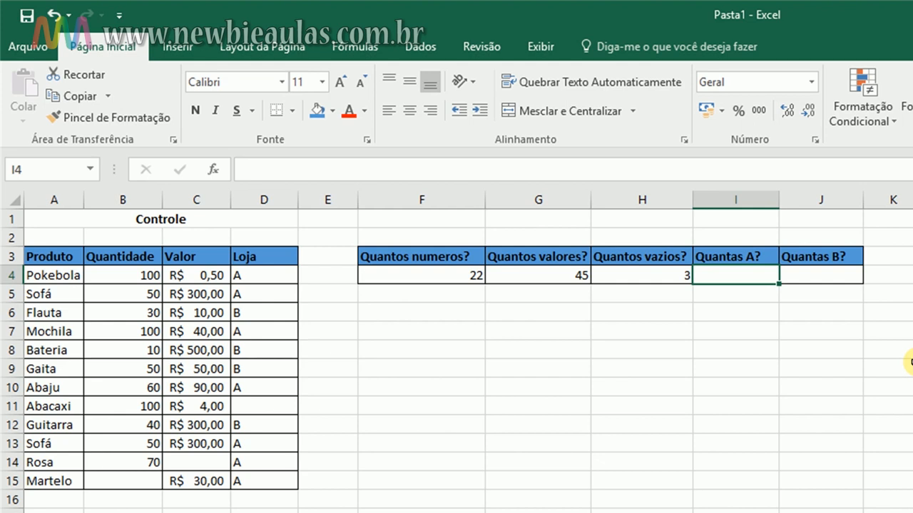
type("=")
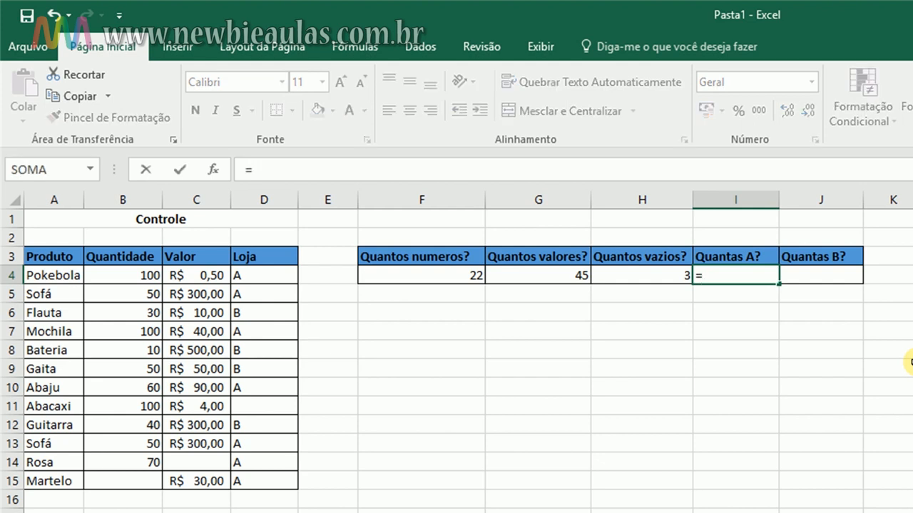
type("cont")
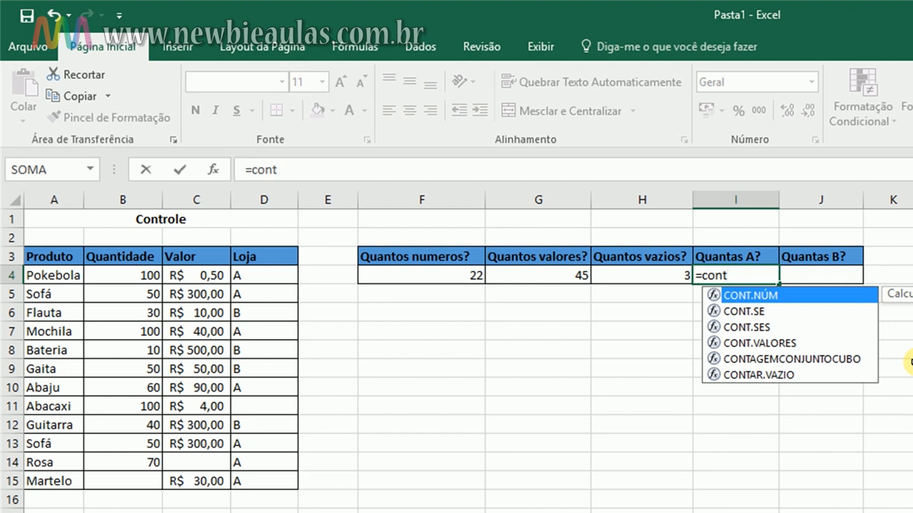
type(".se")
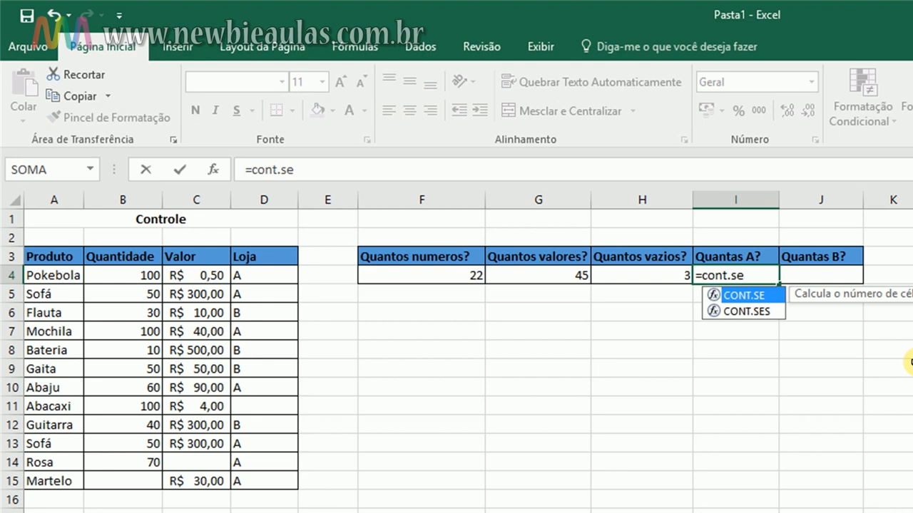
type("(")
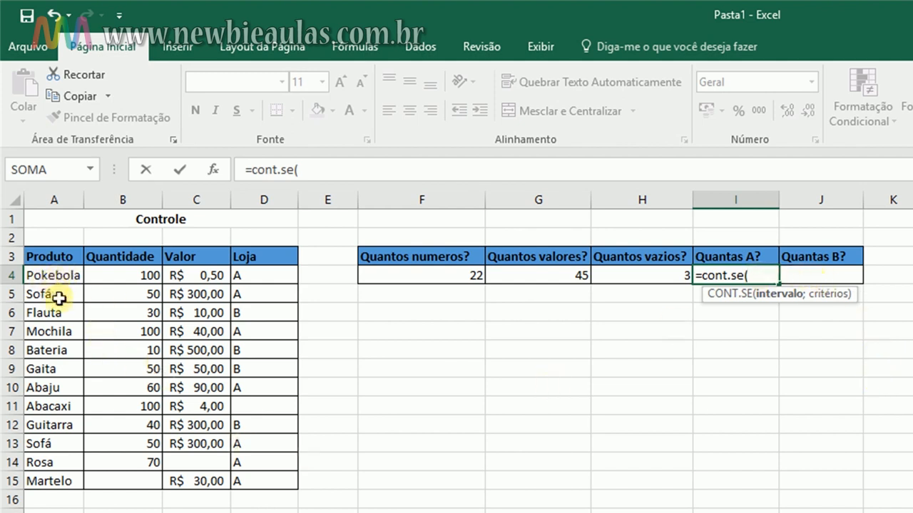
left_click_drag(253, 276, 253, 481)
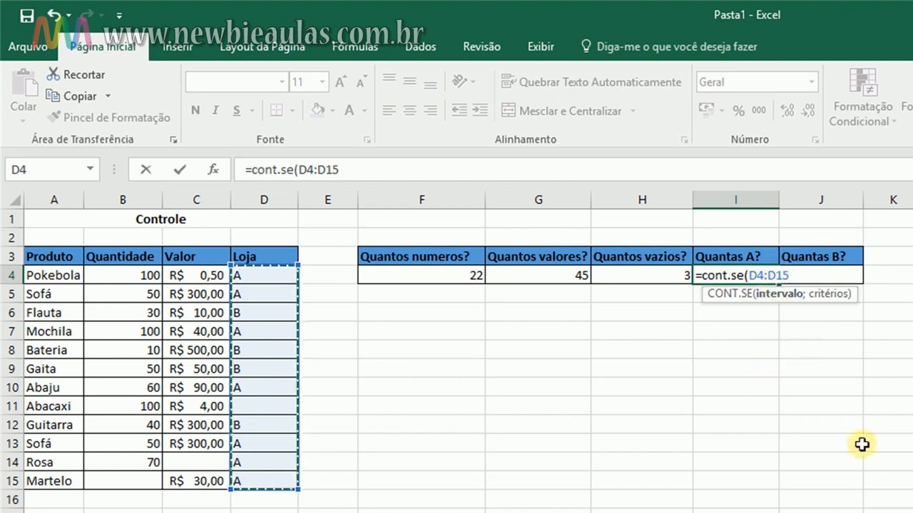
type(";")
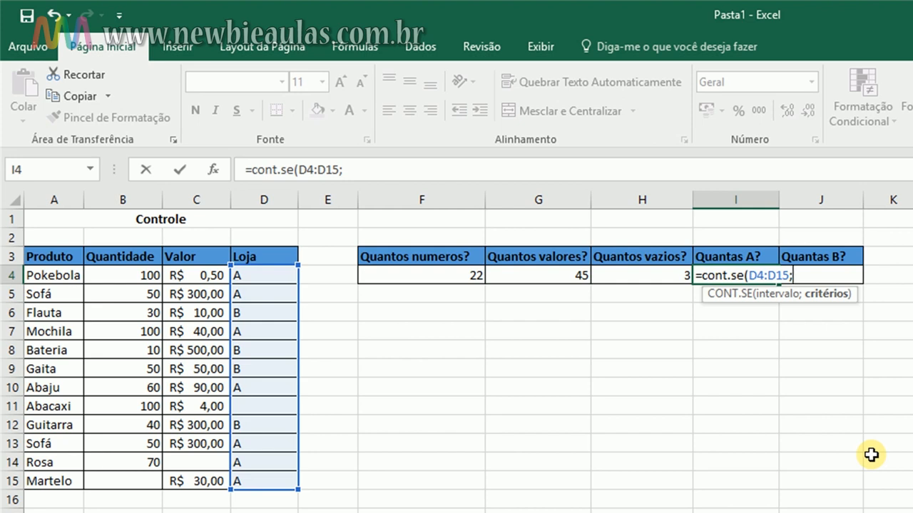
type("\"A\"")
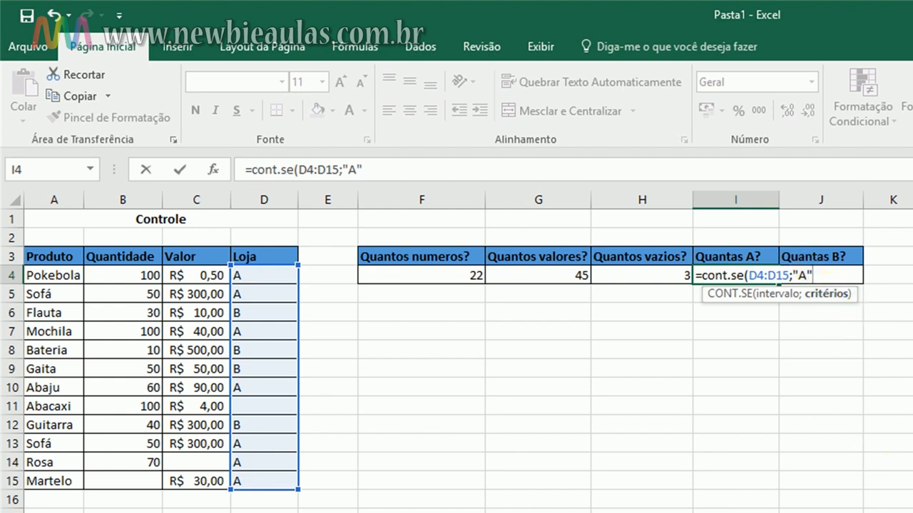
type(")")
key("Return")
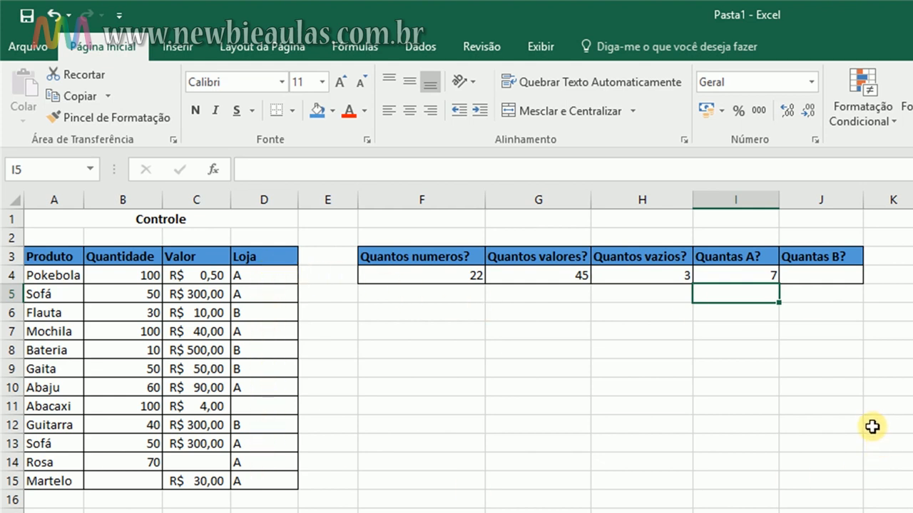
Examine the CONT.SE formula stored in I4 and the range it references, leaving it as is.
left_click(758, 274)
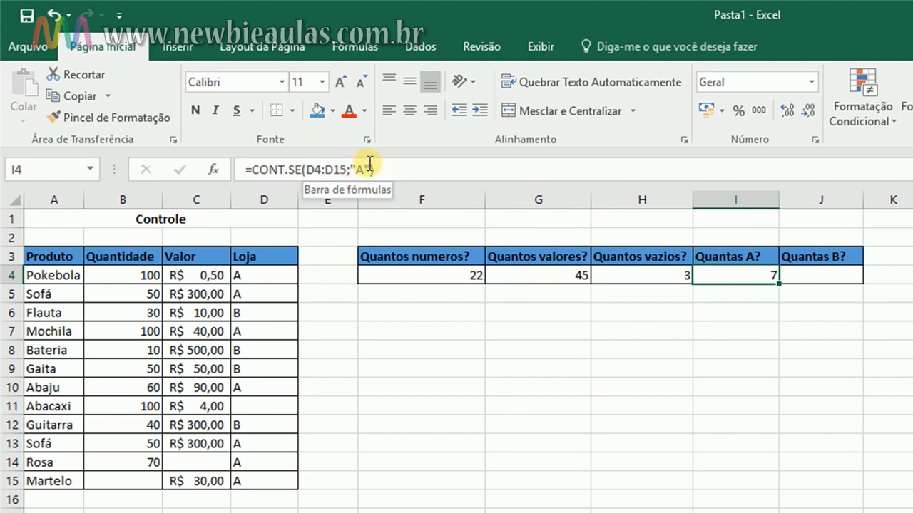
left_click(434, 169)
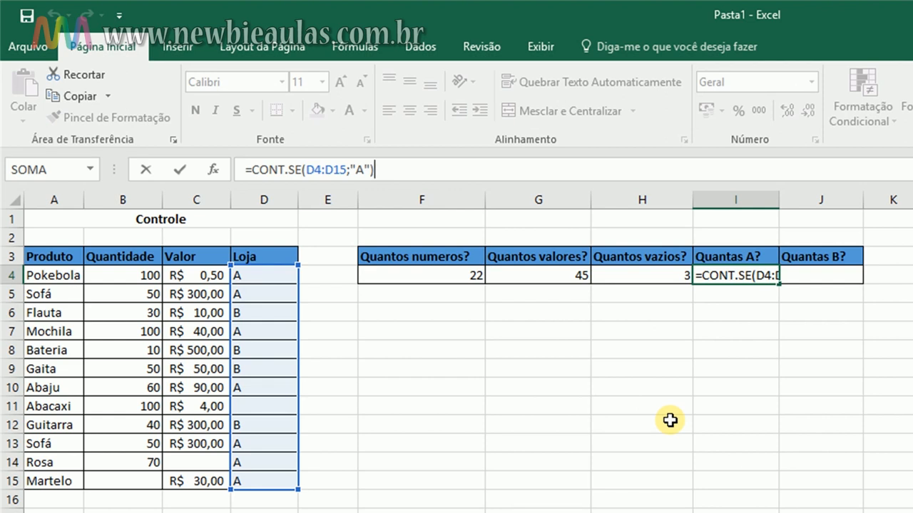
key("Return")
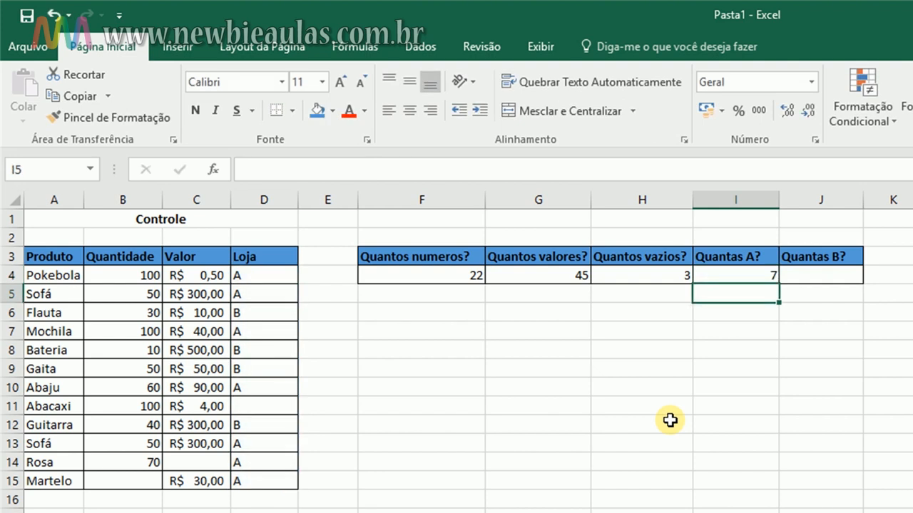
Enter =CONT.SE(D4:D15;"B") in J4, under Quantas B?, to count the Loja cells containing B.
left_click(827, 277)
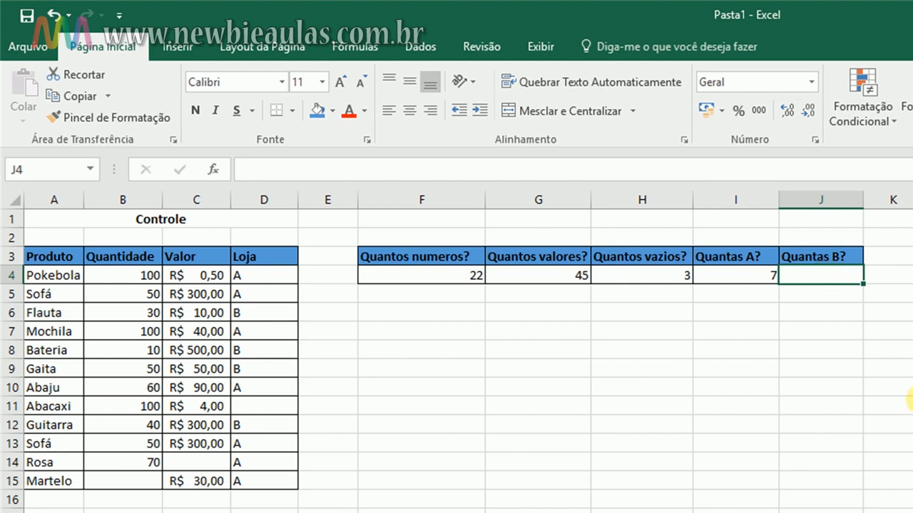
type("=cont.se")
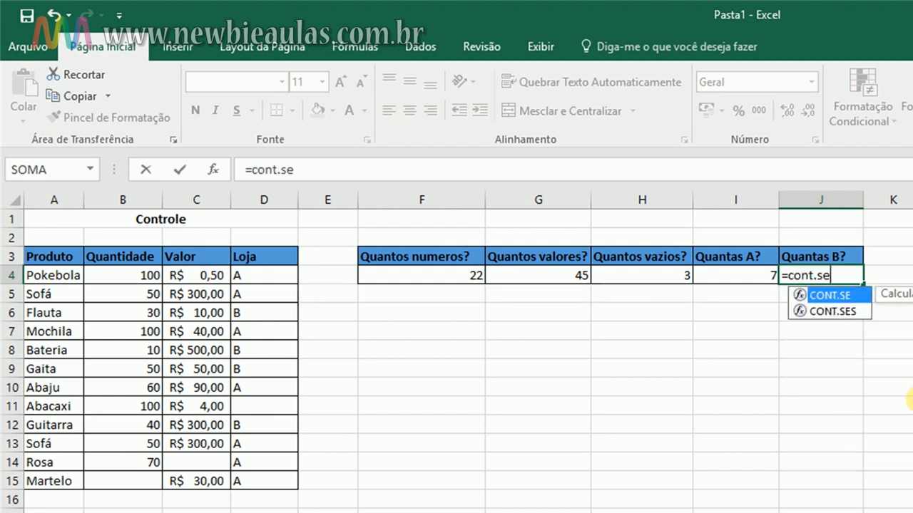
type("(")
left_click_drag(267, 273, 263, 485)
type(";")
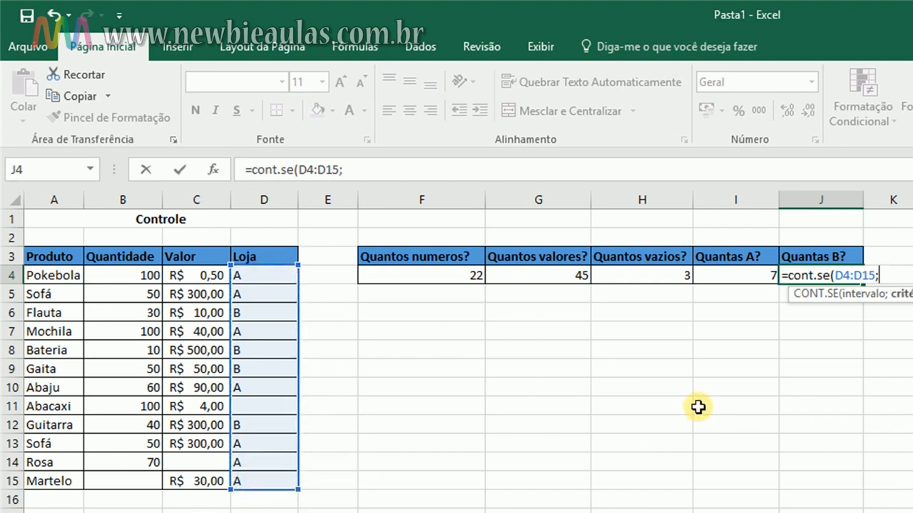
type("\"B\")")
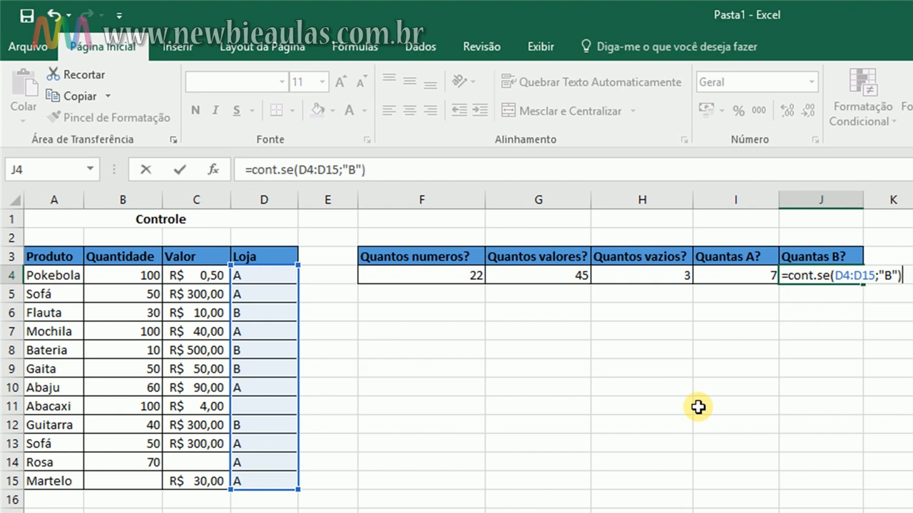
key("Return")
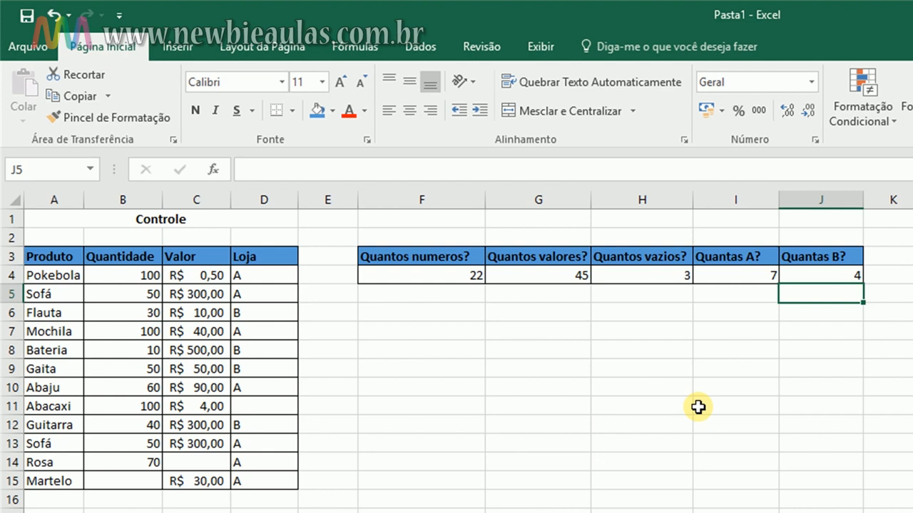
Review the counting formulas across the summary row, from J4 back to F4 and forward to J4 again.
key("Up")
key("Left")
key("Left")
key("Left")
key("Left")
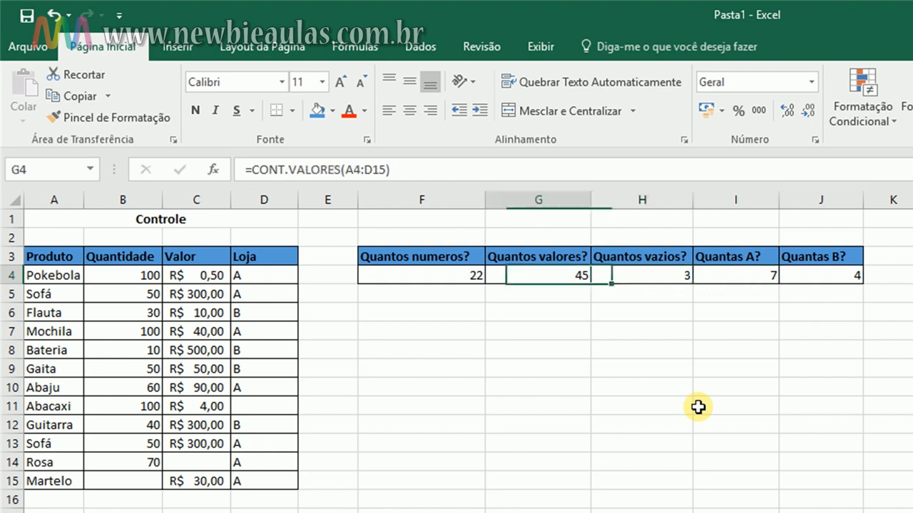
key("Left")
key("Right")
key("Right")
key("Right")
key("Right")
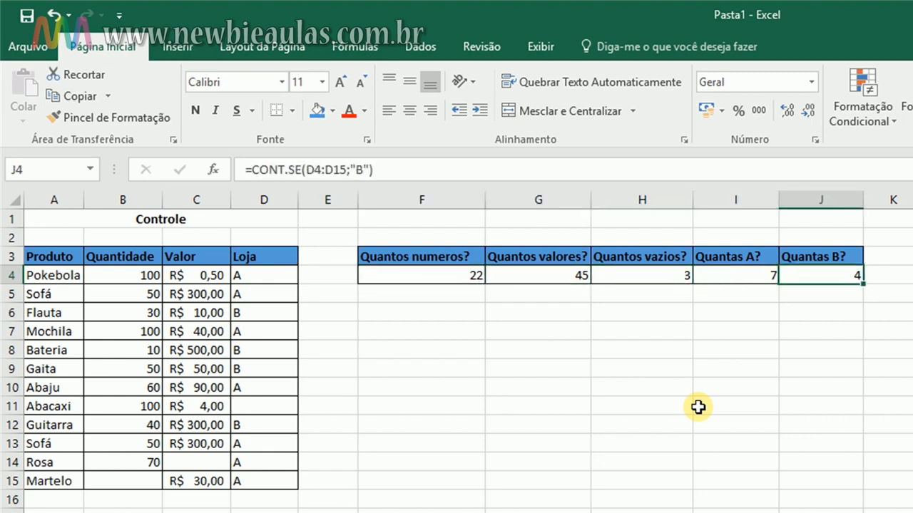
Compare the CONT.SE formulas in I4 and J4, checking their ranges and the store letter each one counts.
key("Left")
key("Right")
key("Left")
key("Right")
key("Left")
key("Right")
key("Left")
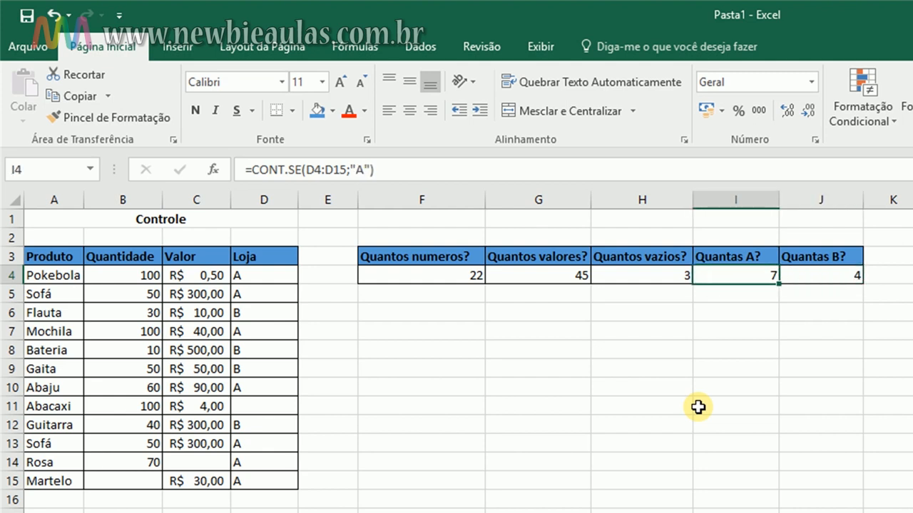
key("Right")
key("Left")
key("Right")
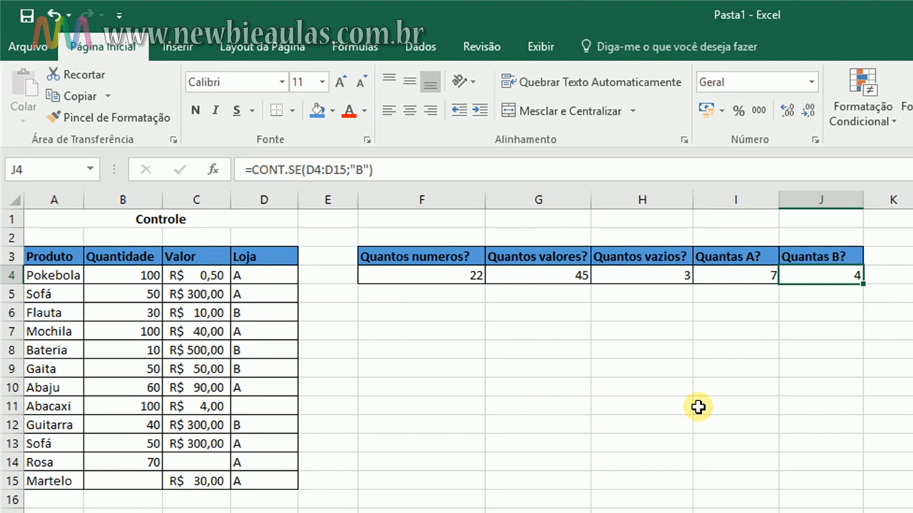
key("Left")
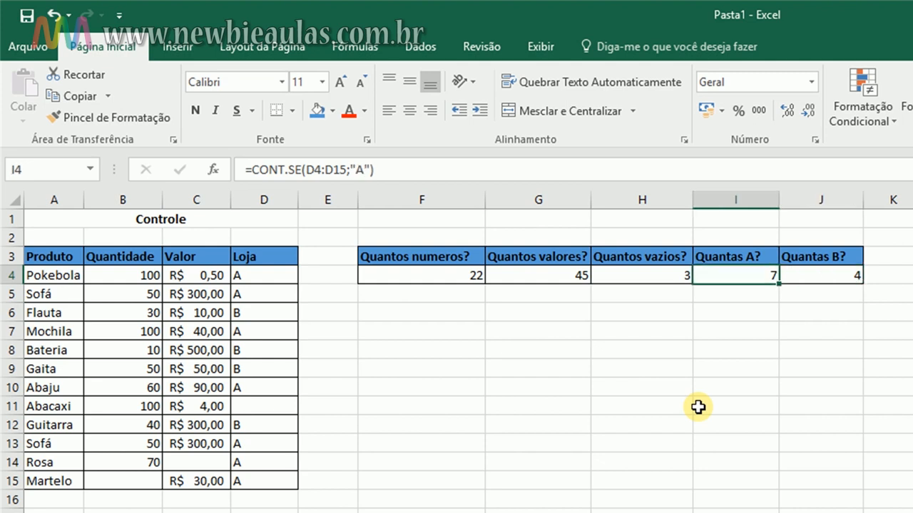